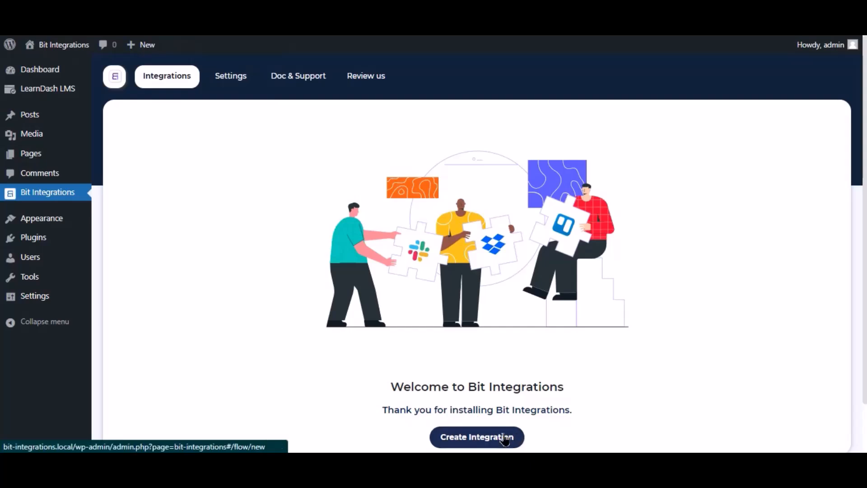
# Step: Create a new integration and choose LearnDash LMS as its trigger
pyautogui.click(505, 439)
pyautogui.write('ler')
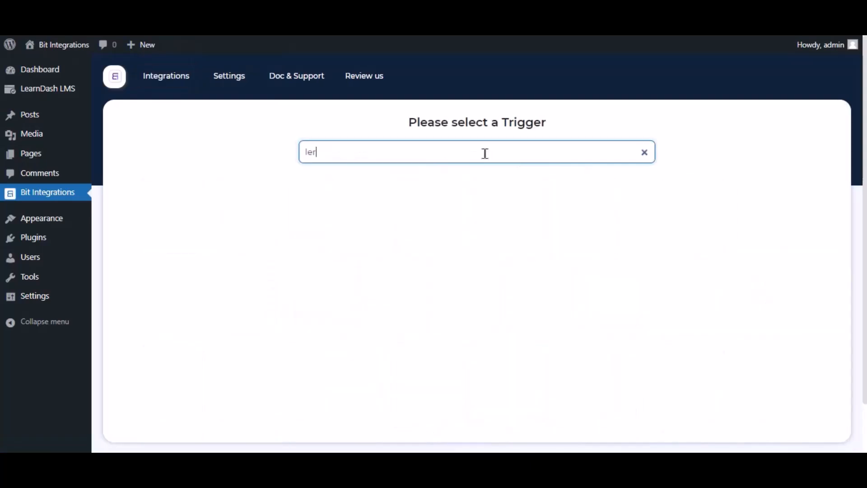
pyautogui.press('BackSpace')
pyautogui.write('ar')
pyautogui.click(492, 206)
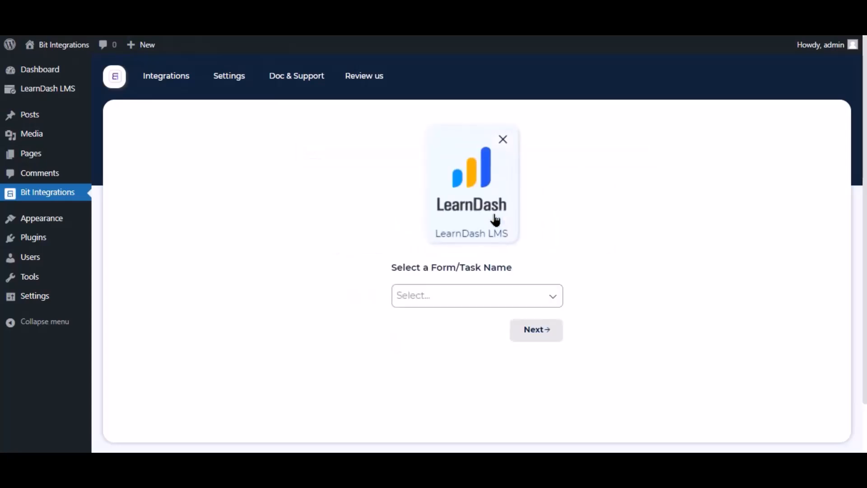
# Step: Set the LearnDash task to "A user is enrolled in a course", complete its course option, and continue to the action selection
pyautogui.click(460, 302)
pyautogui.click(453, 320)
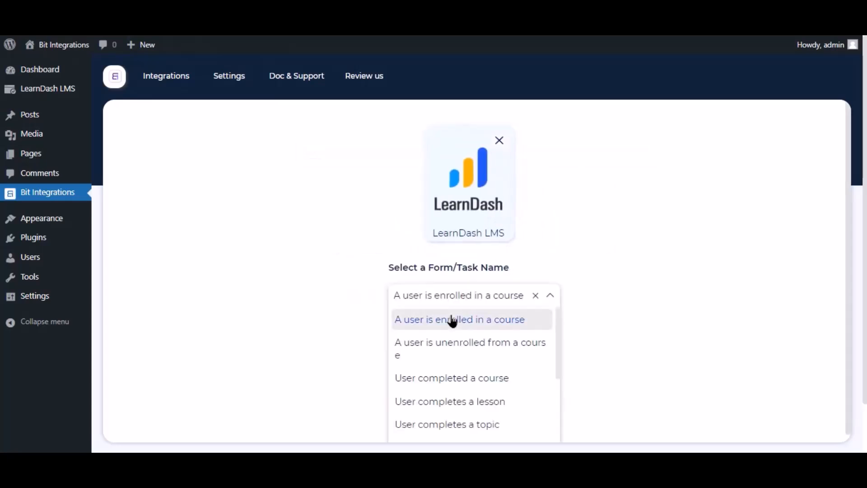
pyautogui.click(434, 348)
pyautogui.click(422, 250)
pyautogui.click(545, 383)
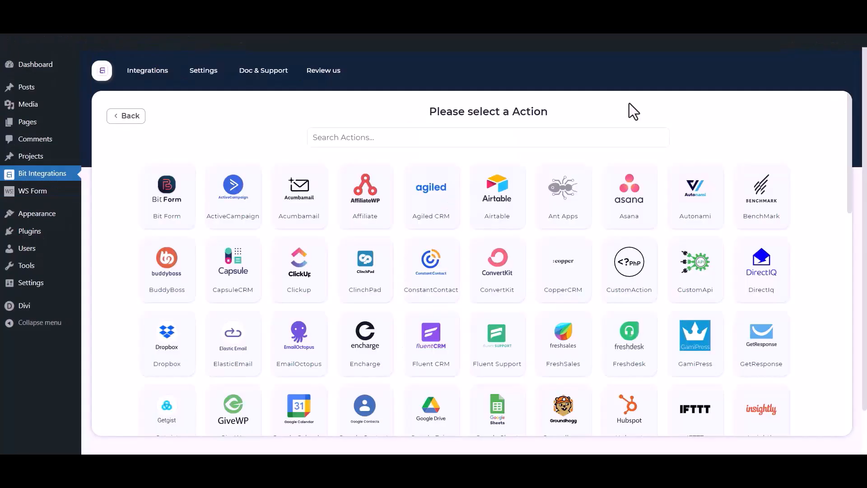
# Step: Search the actions for "mail chimp" and choose Mail Chimp as the integration's action
pyautogui.click(539, 141)
pyautogui.write('mail chimp')
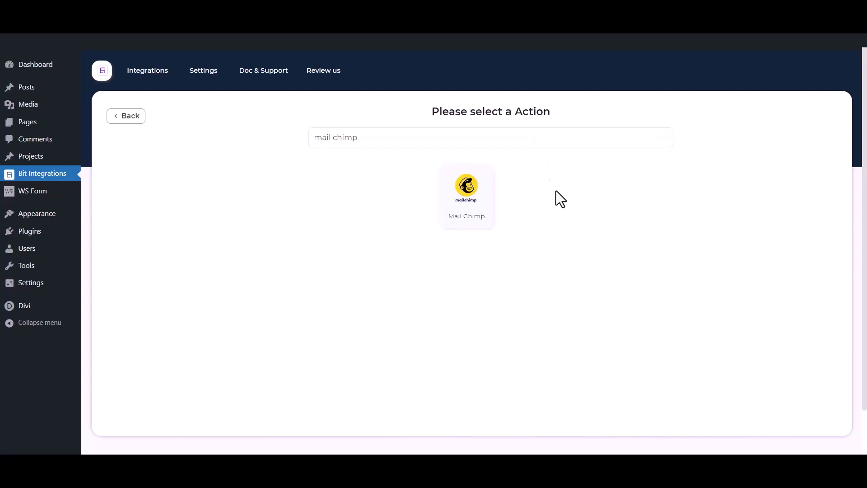
pyautogui.click(491, 204)
pyautogui.moveTo(203, 188); pyautogui.dragTo(99, 189)
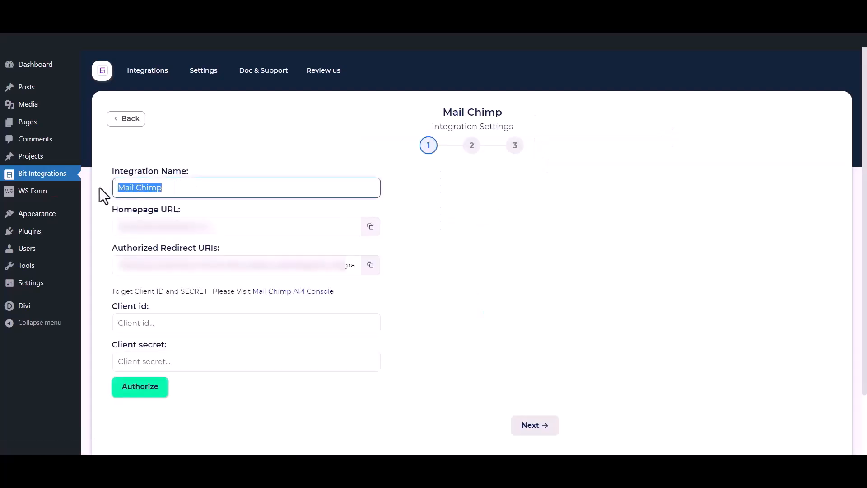
pyautogui.moveTo(102, 306); pyautogui.dragTo(150, 305)
pyautogui.moveTo(112, 345); pyautogui.dragTo(170, 351)
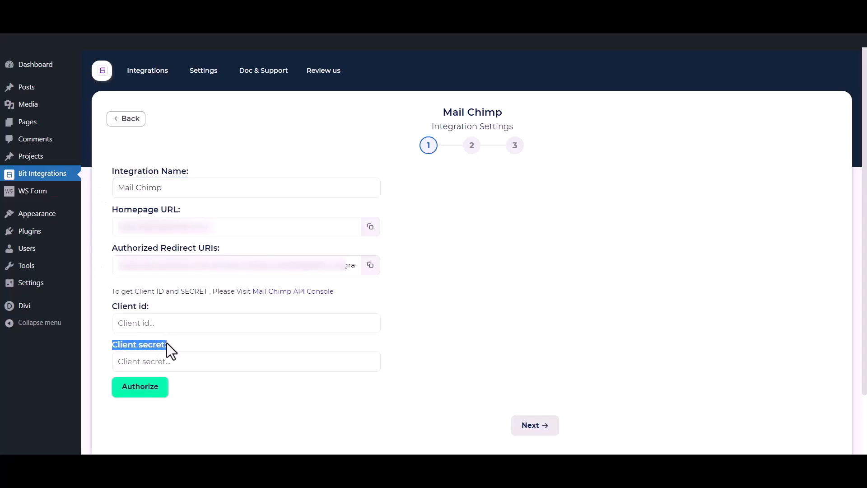
pyautogui.click(183, 300)
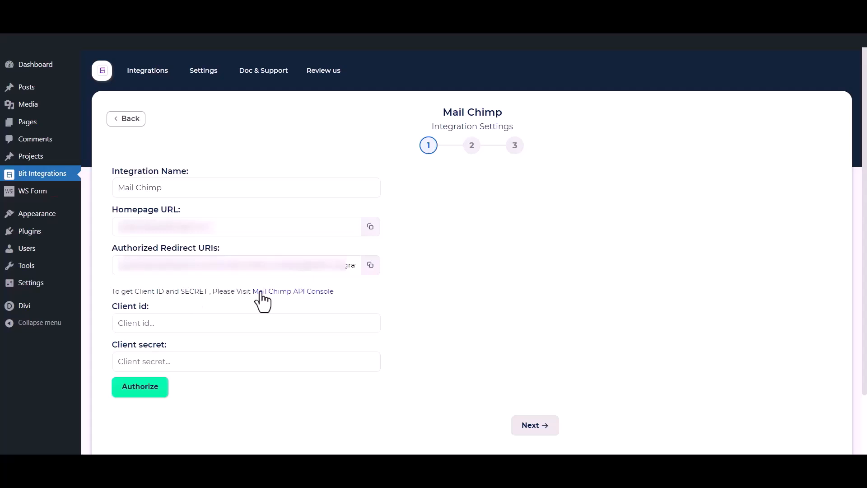
# Step: Start registering an app in the Mail Chimp API Console with name "Bit Integrations", description "test" and company "Bit Apps"
pyautogui.click(301, 292)
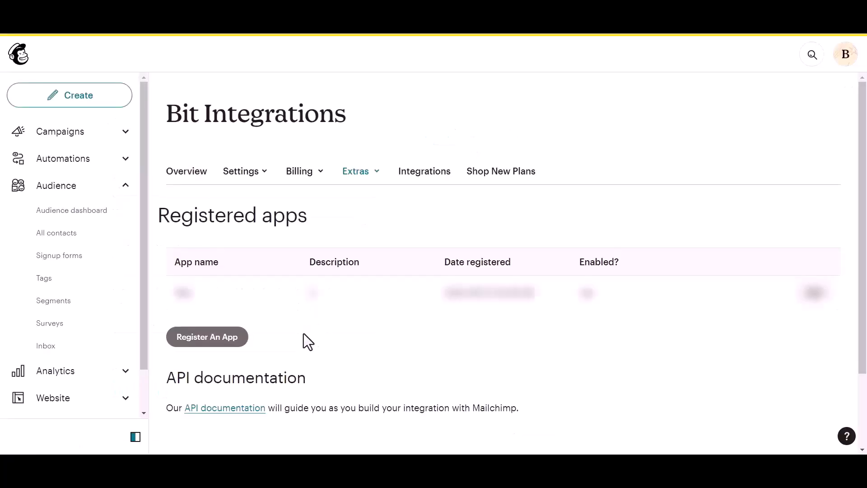
pyautogui.click(191, 341)
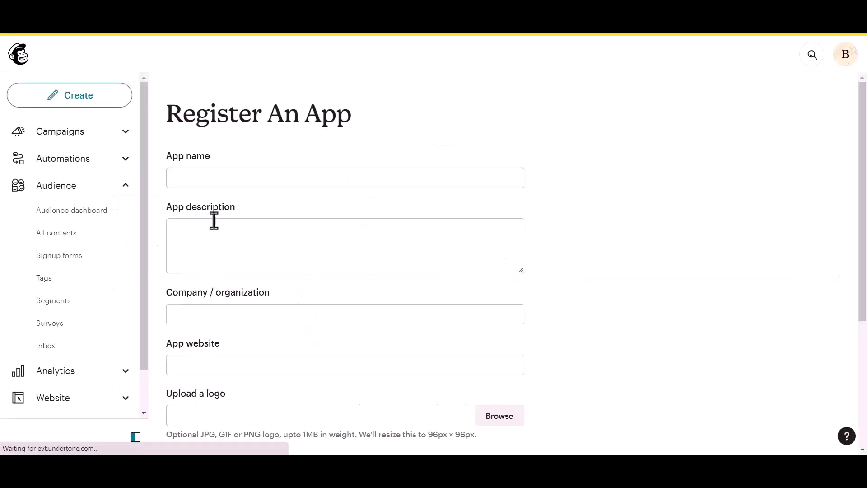
pyautogui.click(213, 174)
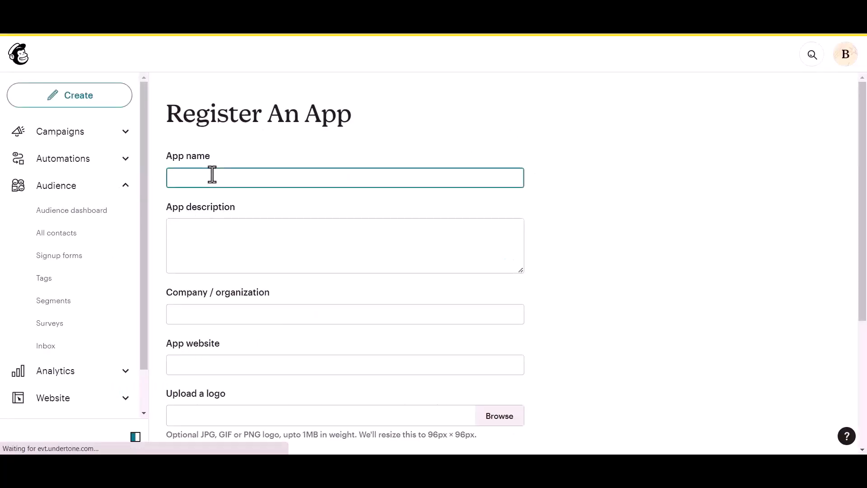
pyautogui.write('Bit Integrat')
pyautogui.click(195, 244)
pyautogui.write('te')
pyautogui.click(208, 320)
pyautogui.write('Bit Apps')
# Step: Copy the Homepage URL from the Bit Integrations settings into the App website field of the Mailchimp registration form
pyautogui.scroll(-1, 209, 319)
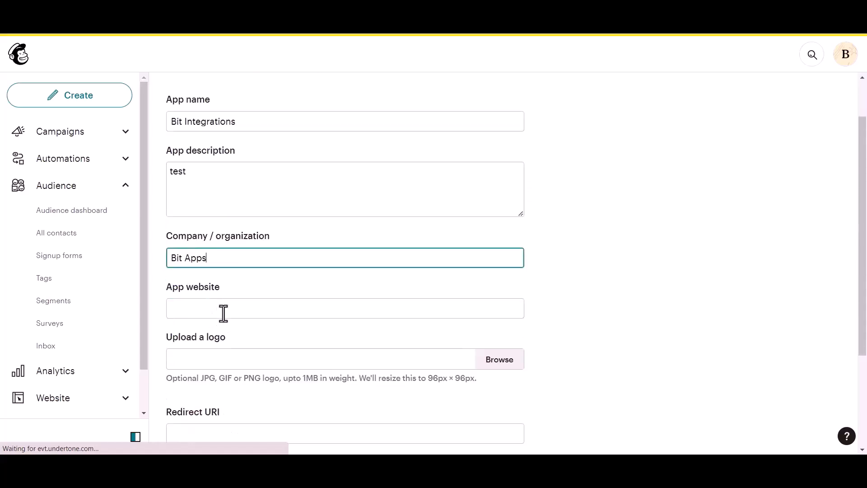
pyautogui.click(224, 313)
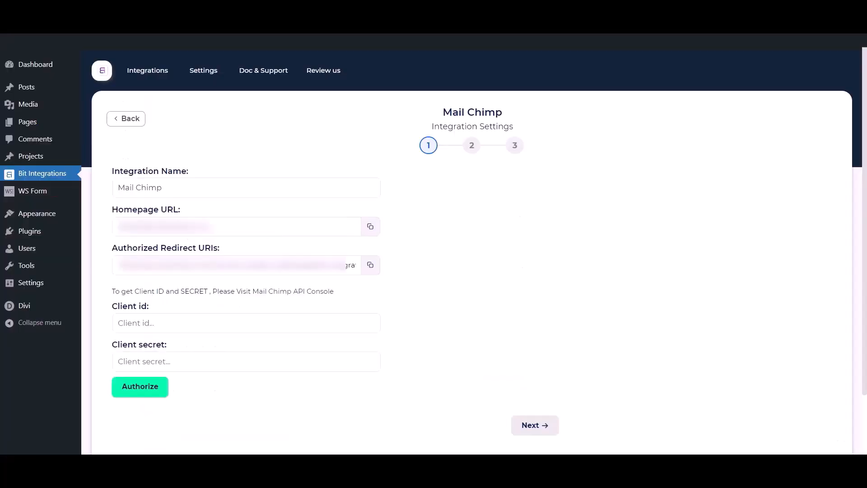
pyautogui.click(370, 226)
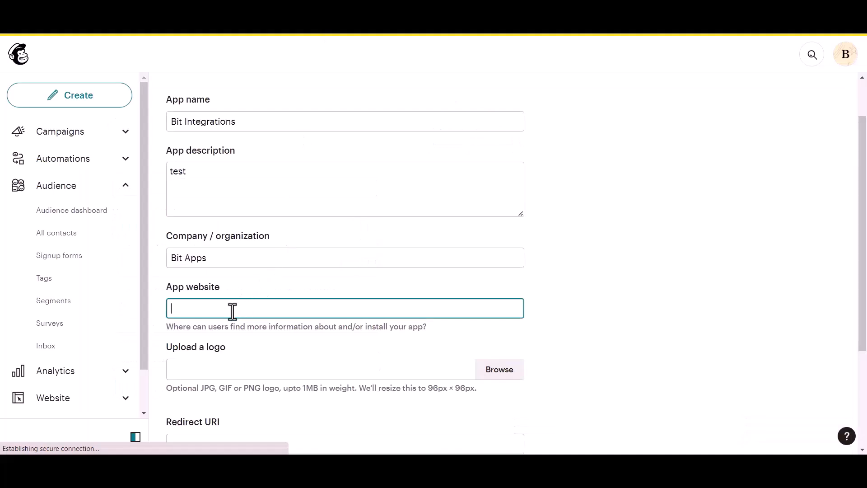
pyautogui.hotkey('ctrl', 'v')
# Step: Copy the Authorized Redirect URI from the integration settings into the app's Redirect URI and create the app
pyautogui.scroll(-3, 233, 312)
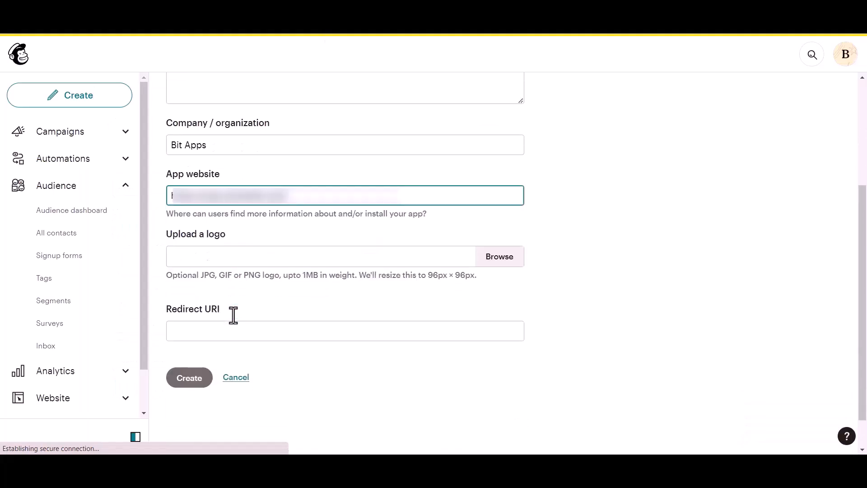
pyautogui.click(219, 331)
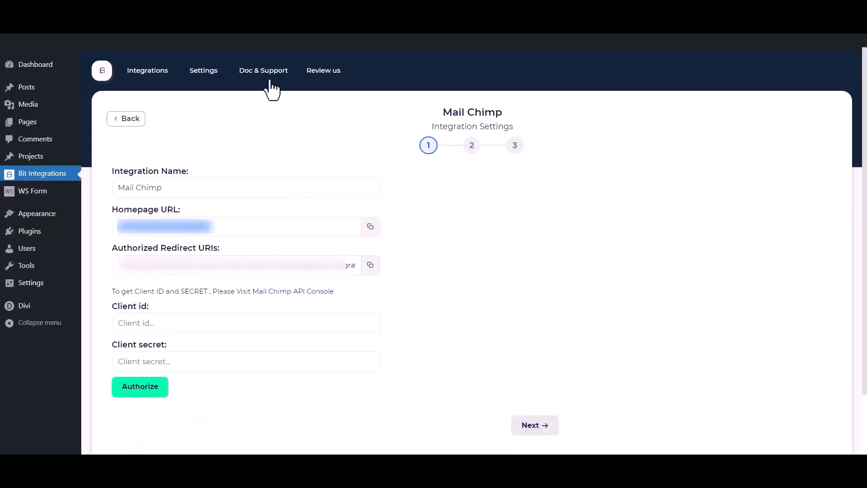
pyautogui.click(370, 266)
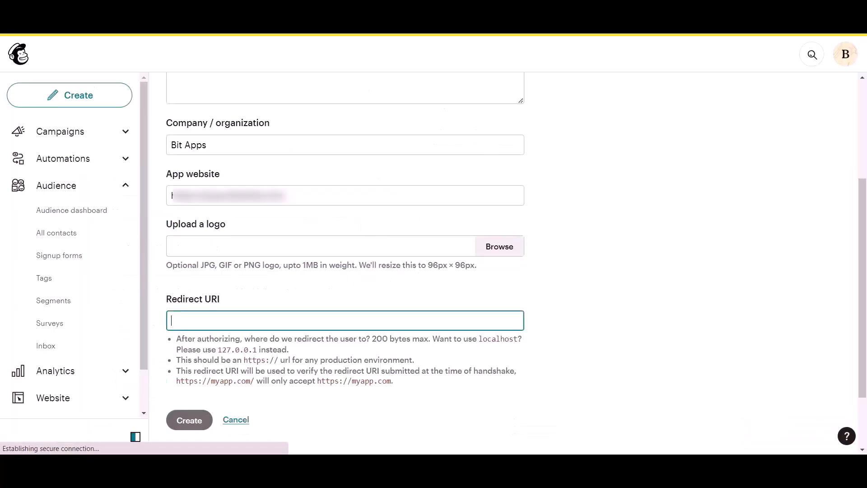
pyautogui.hotkey('ctrl', 'v')
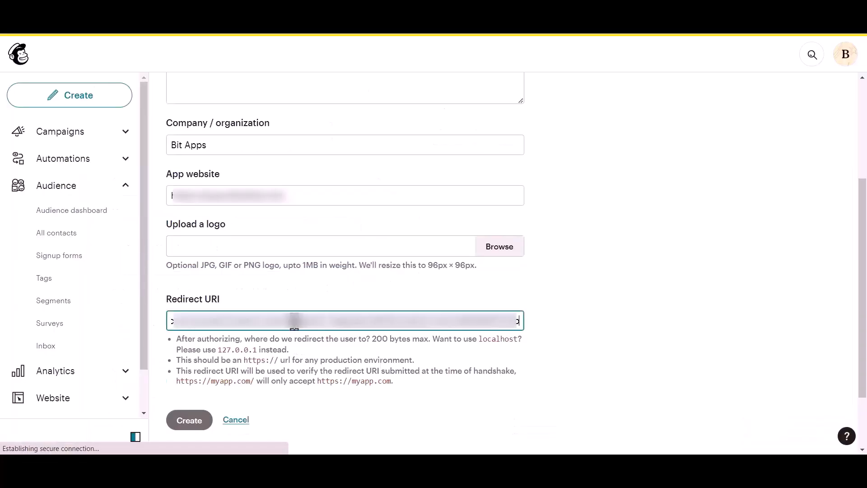
pyautogui.click(534, 287)
pyautogui.scroll(-2, 533, 285)
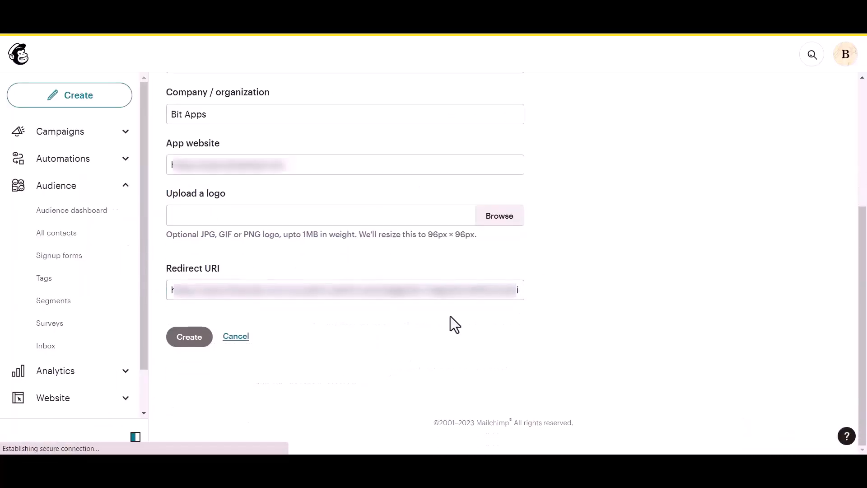
pyautogui.click(189, 337)
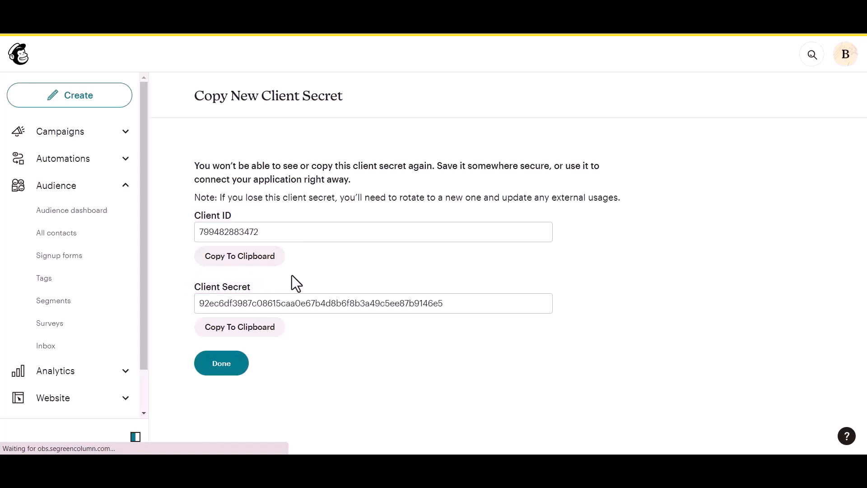
# Step: Copy the new app's client ID and client secret from Mailchimp into the matching fields of the integration settings
pyautogui.click(262, 262)
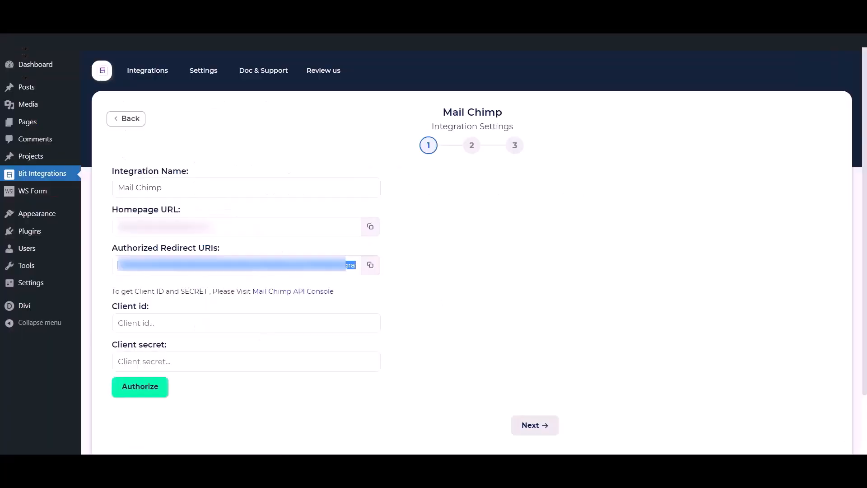
pyautogui.click(234, 327)
pyautogui.hotkey('ctrl', 'v')
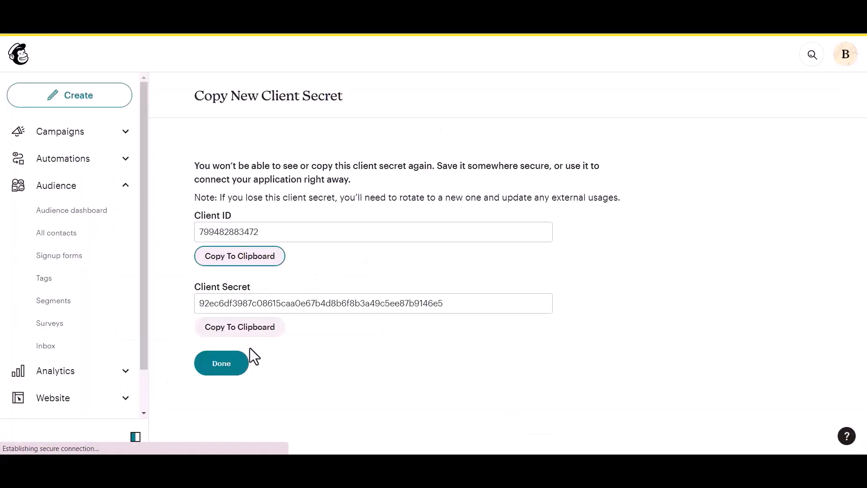
pyautogui.click(238, 333)
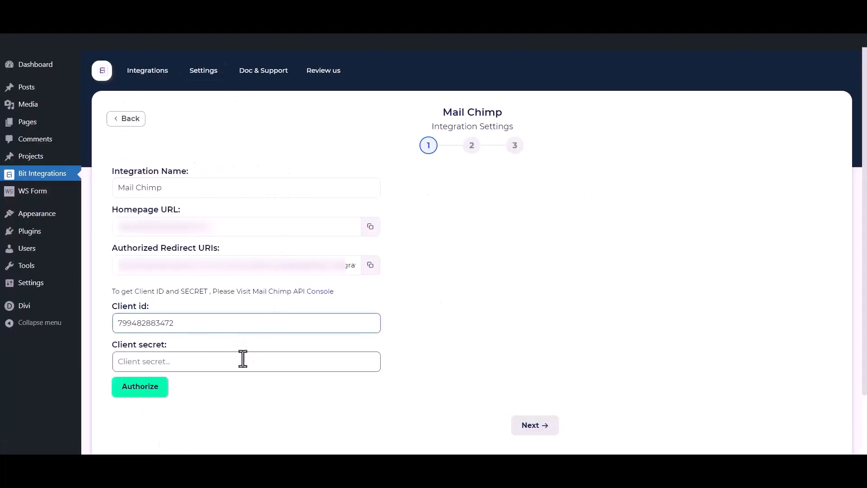
pyautogui.click(243, 360)
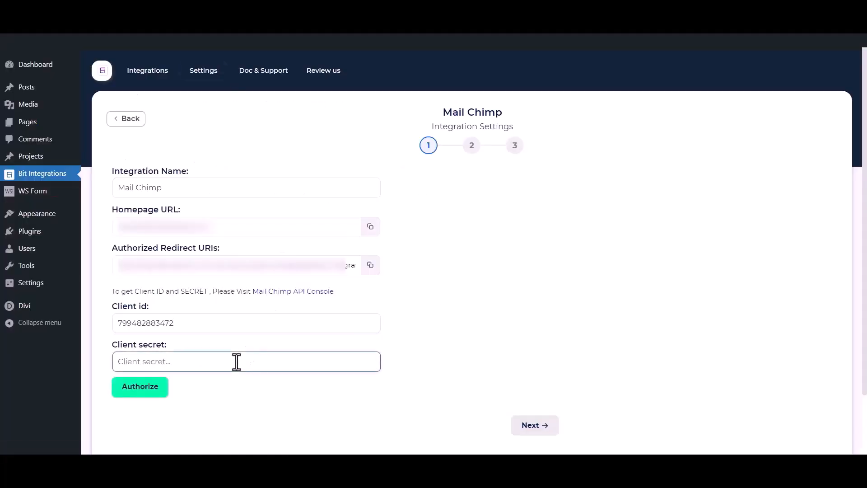
pyautogui.hotkey('ctrl', 'v')
pyautogui.click(259, 400)
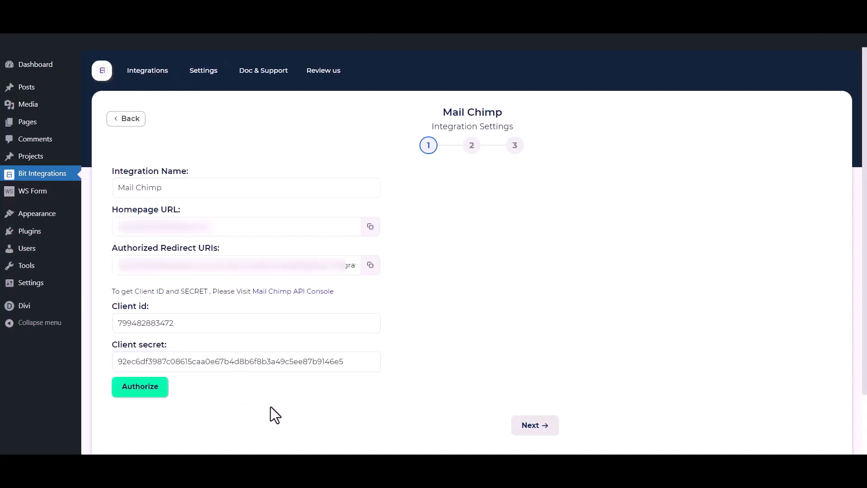
# Step: Authorize the integration by logging in to Mailchimp with the prefilled credentials and allowing Bit Integrations access to the account
pyautogui.click(162, 396)
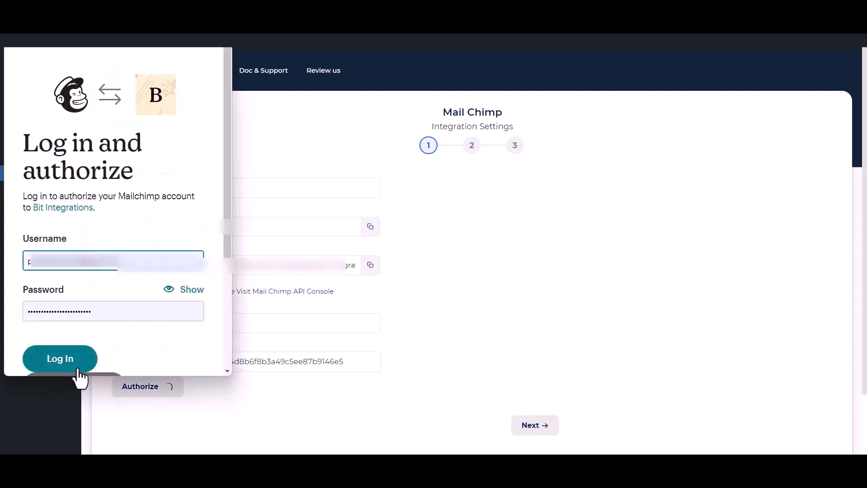
pyautogui.click(63, 362)
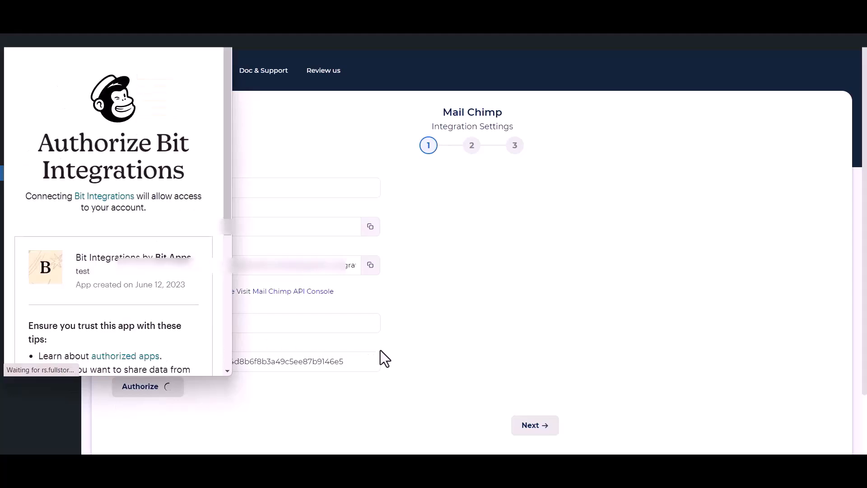
pyautogui.scroll(-5, 98, 283)
pyautogui.click(27, 341)
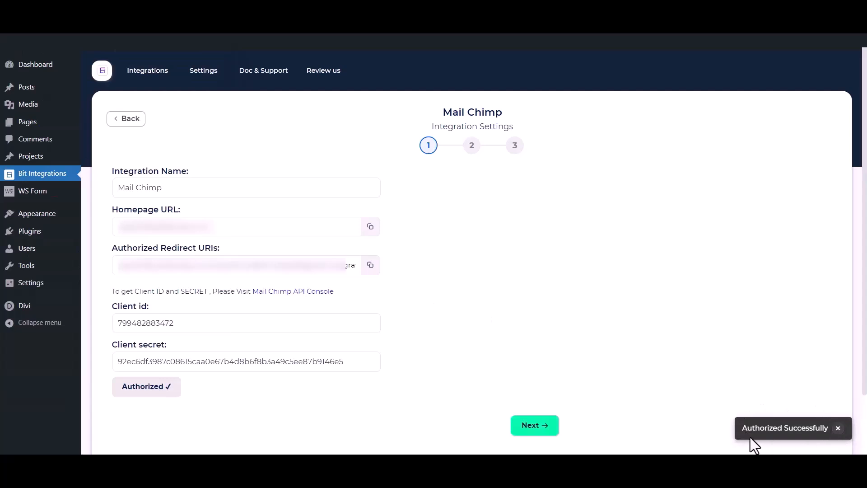
# Step: Continue to the second integration stage and choose Bit Integrations as the audience list
pyautogui.click(551, 427)
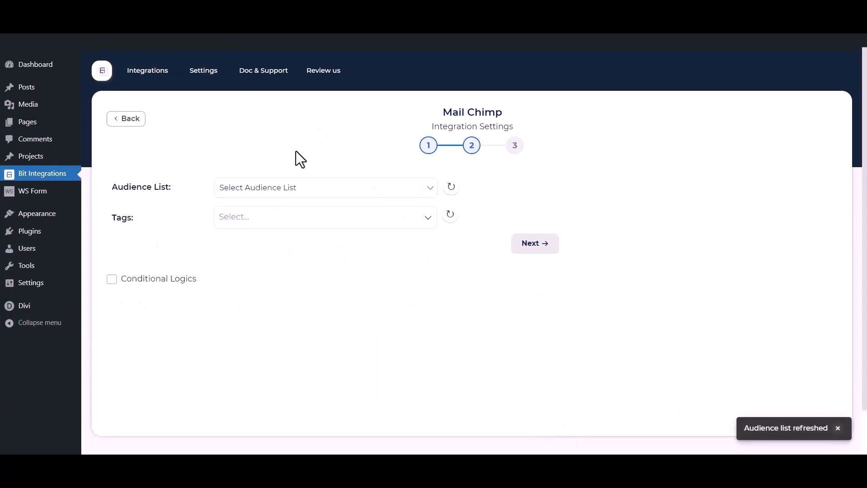
pyautogui.click(276, 191)
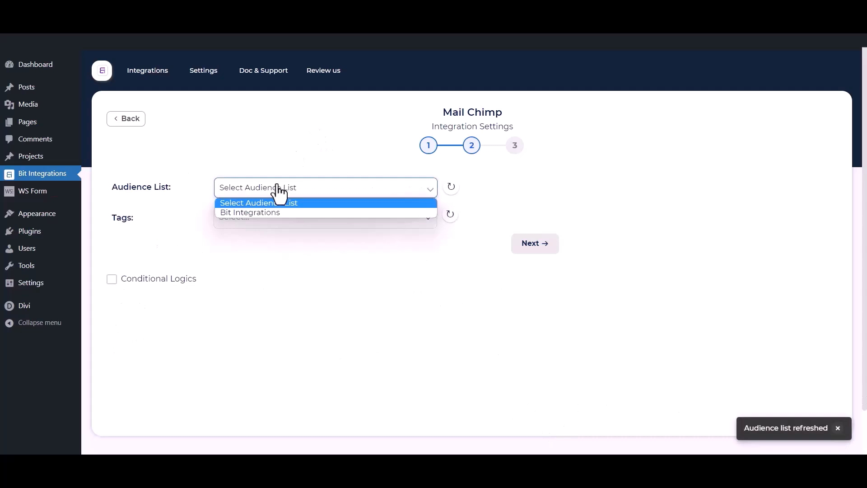
pyautogui.click(261, 215)
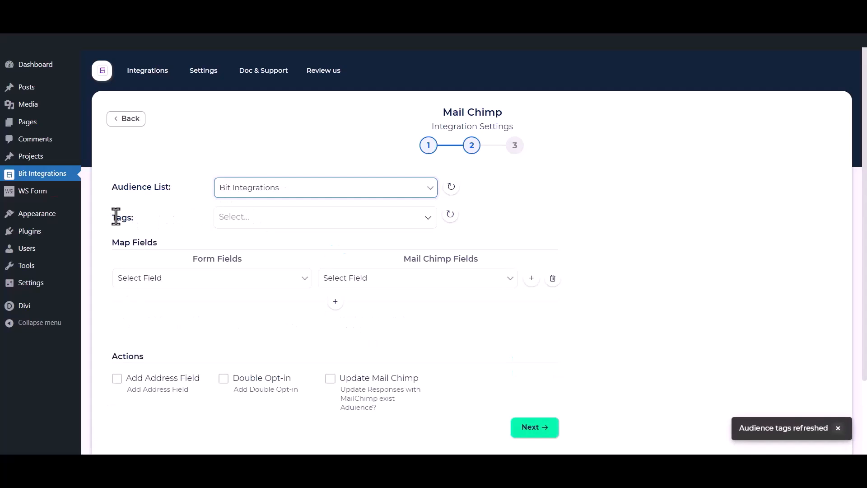
# Step: Add Tag - 1, Tag - 2 and Tag - 3 to the integration's tags
pyautogui.click(280, 217)
pyautogui.click(250, 239)
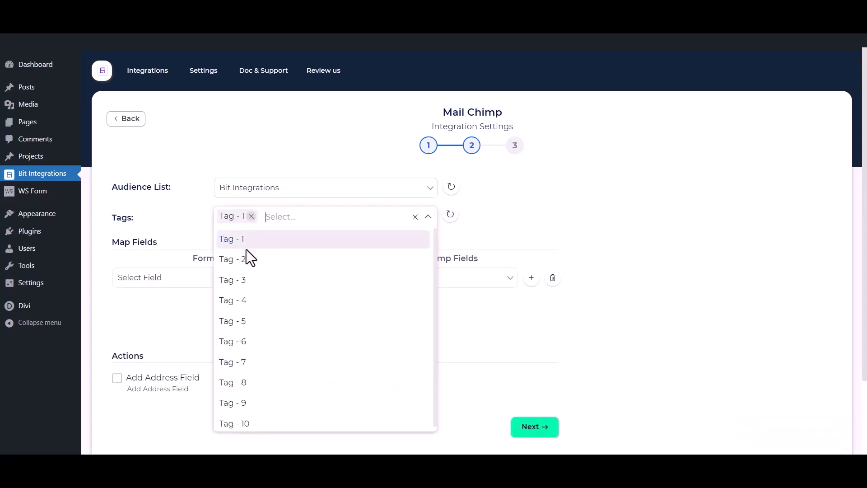
pyautogui.click(245, 263)
pyautogui.click(246, 282)
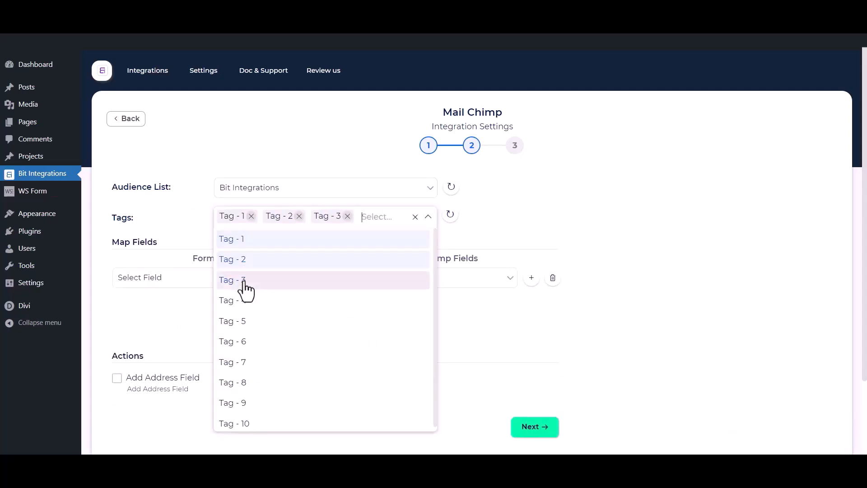
pyautogui.click(167, 211)
# Step: Map the First Name form field to Mail Chimp's First Name field
pyautogui.scroll(-1, 168, 213)
pyautogui.scroll(-1, 169, 215)
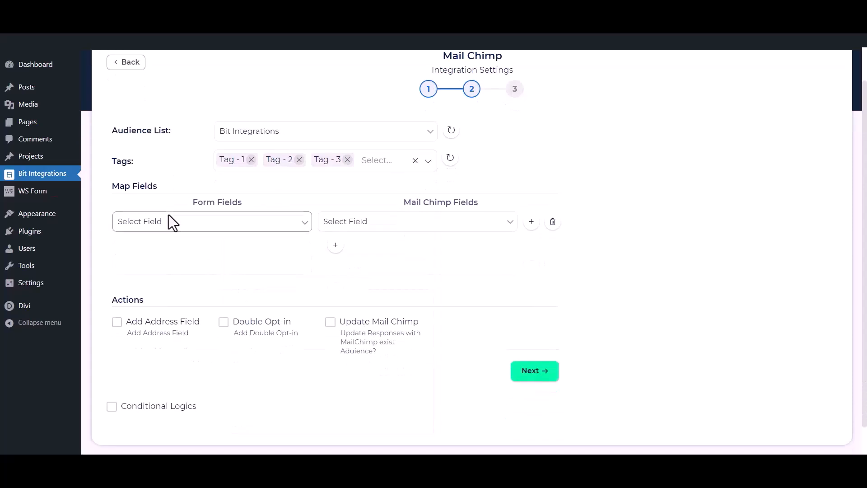
pyautogui.click(195, 226)
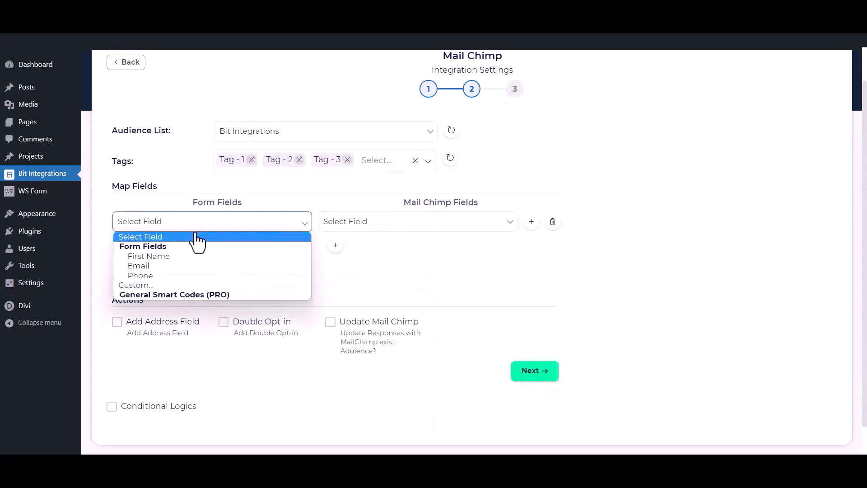
pyautogui.click(169, 258)
pyautogui.click(346, 230)
pyautogui.click(356, 261)
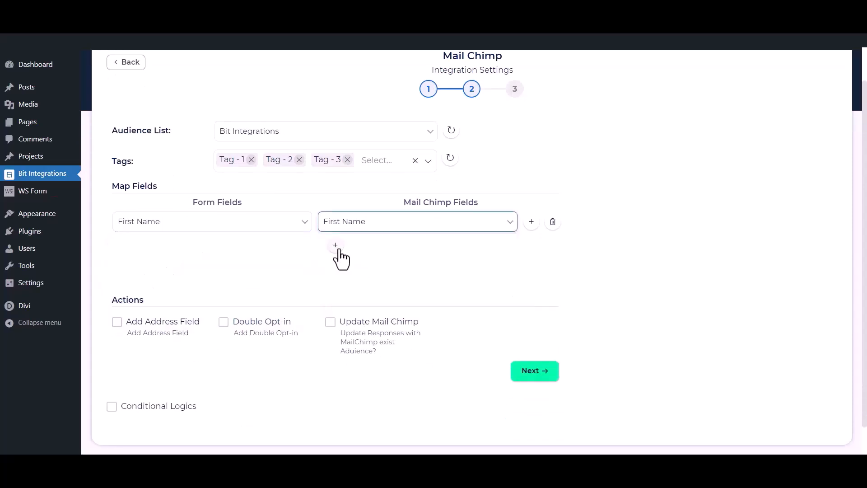
# Step: Add a second field mapping that links the Email form field to Mail Chimp's Email field
pyautogui.click(336, 249)
pyautogui.click(277, 249)
pyautogui.click(197, 294)
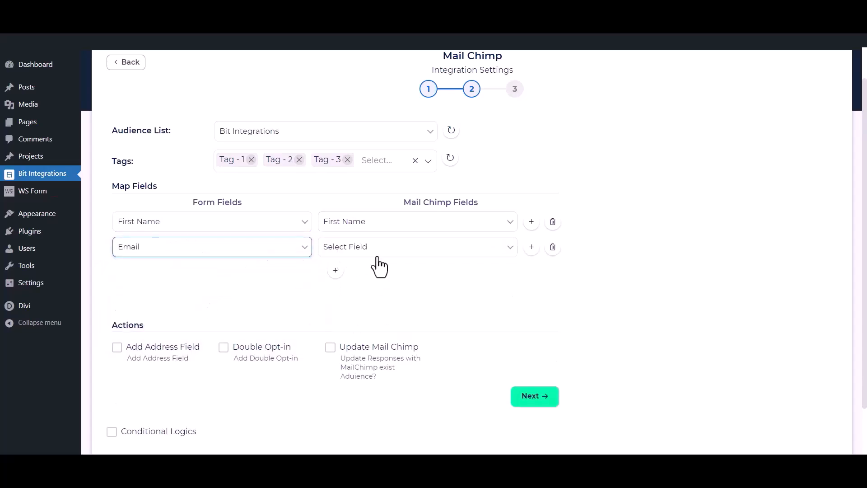
pyautogui.click(365, 248)
pyautogui.click(333, 311)
# Step: Add a third field mapping that links the Phone form field to Mail Chimp's Phone Number field
pyautogui.click(335, 275)
pyautogui.click(278, 273)
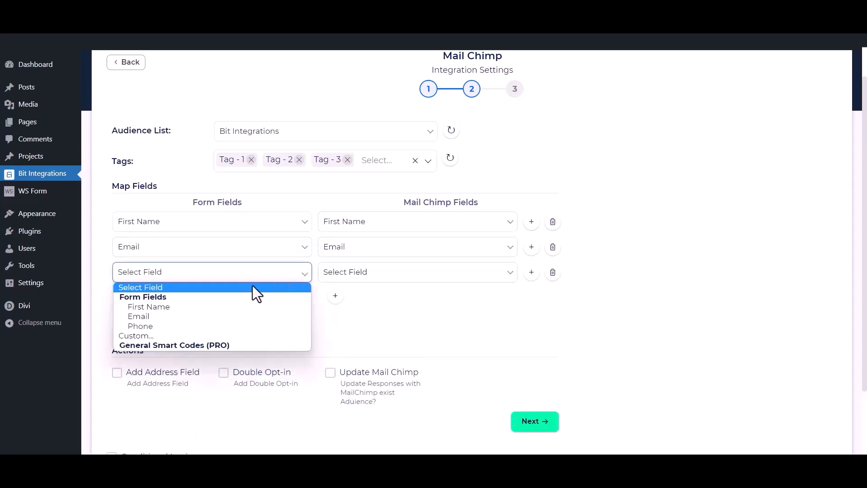
pyautogui.click(212, 326)
pyautogui.click(388, 275)
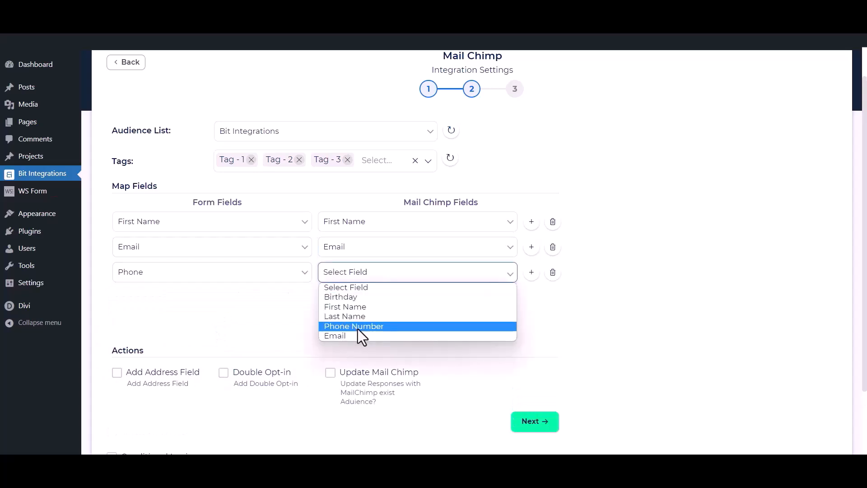
pyautogui.click(358, 326)
# Step: Preview the Add Address Field, Double Opt-in and Update Mail Chimp actions by enabling each and disabling it again
pyautogui.scroll(-2, 373, 298)
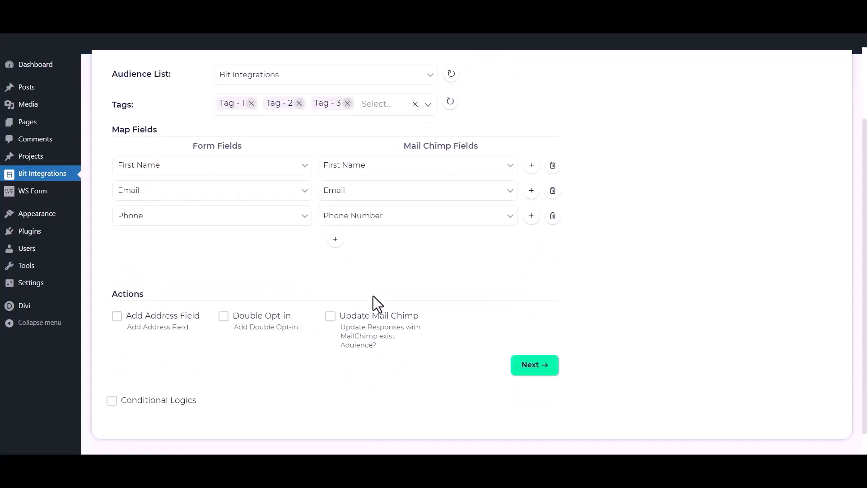
pyautogui.click(116, 316)
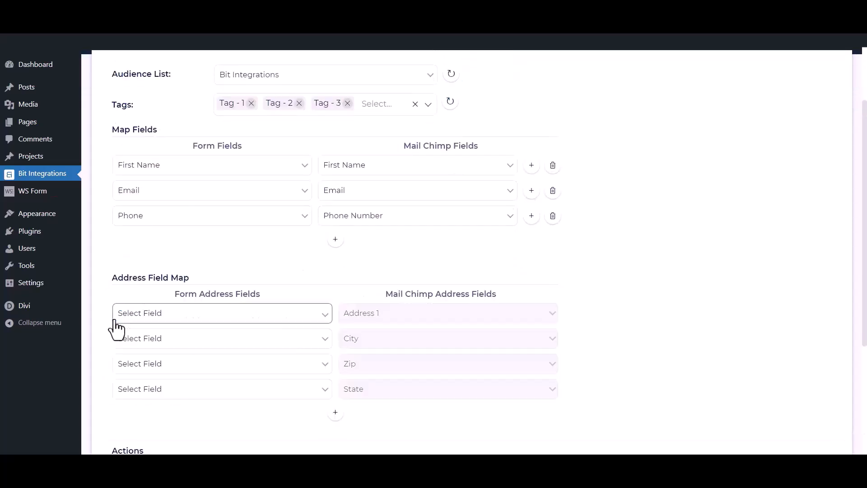
pyautogui.scroll(-4, 115, 321)
pyautogui.click(116, 361)
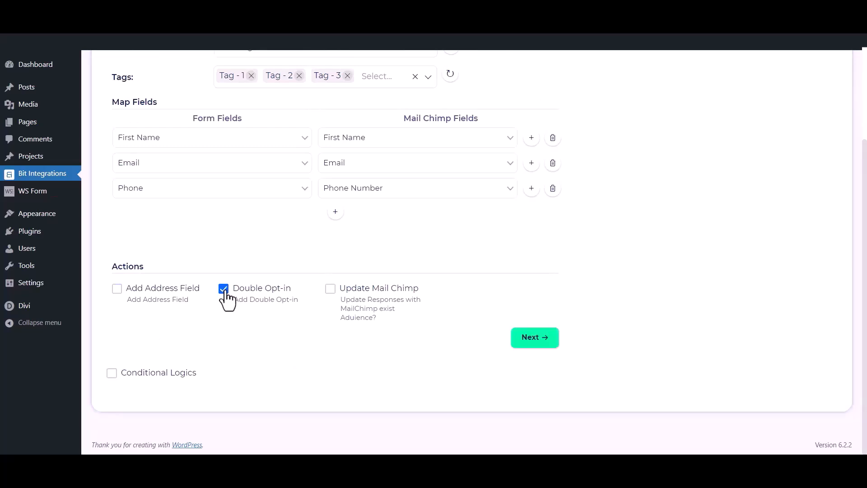
pyautogui.click(224, 293)
pyautogui.click(330, 294)
pyautogui.click(330, 293)
# Step: Enable Conditional Logics to view its condition rows, and disable it again
pyautogui.click(112, 374)
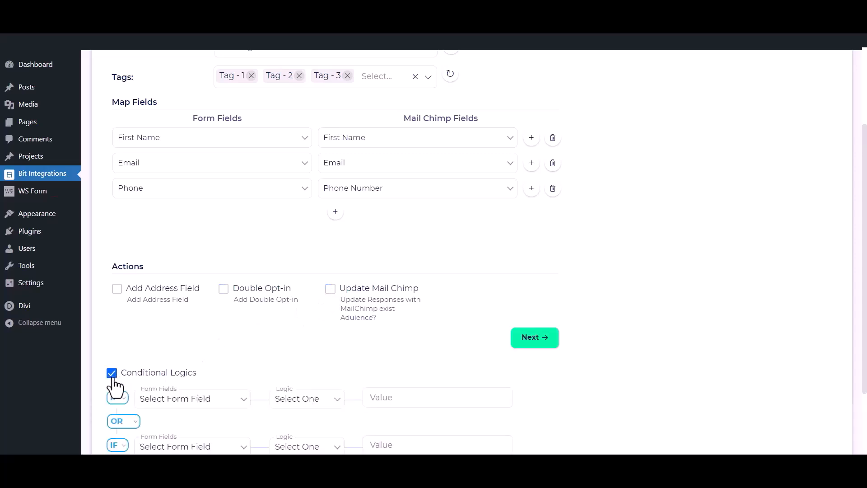
pyautogui.scroll(-1, 112, 383)
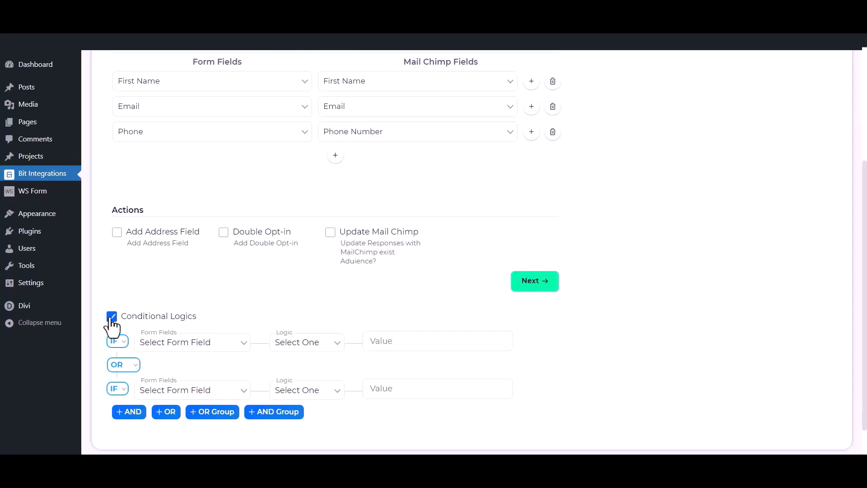
pyautogui.click(112, 318)
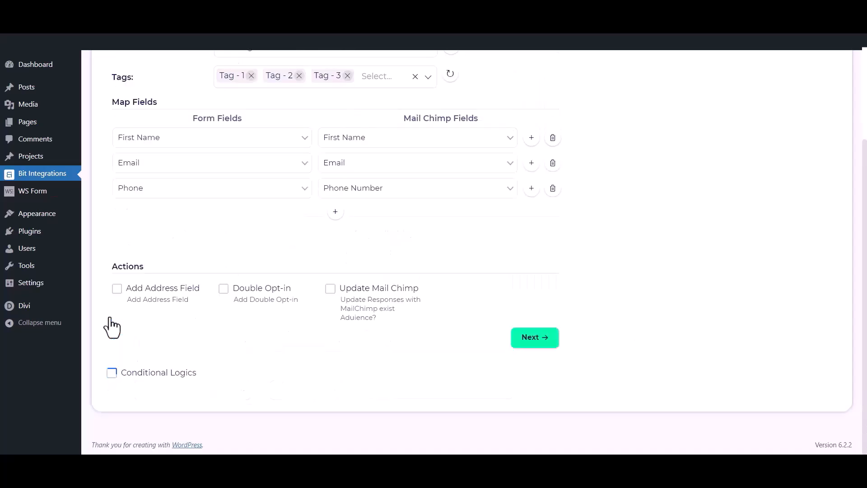
# Step: Continue to the final integration stage, then finish and save the Mail Chimp integration
pyautogui.click(546, 339)
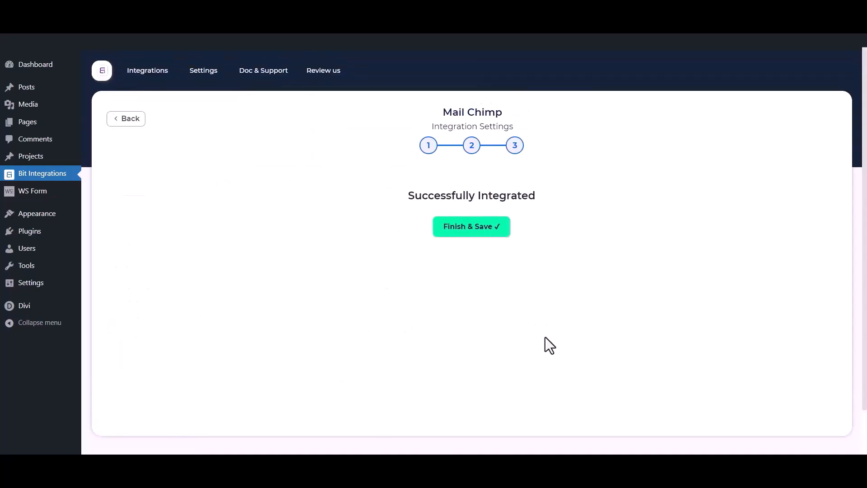
pyautogui.click(467, 233)
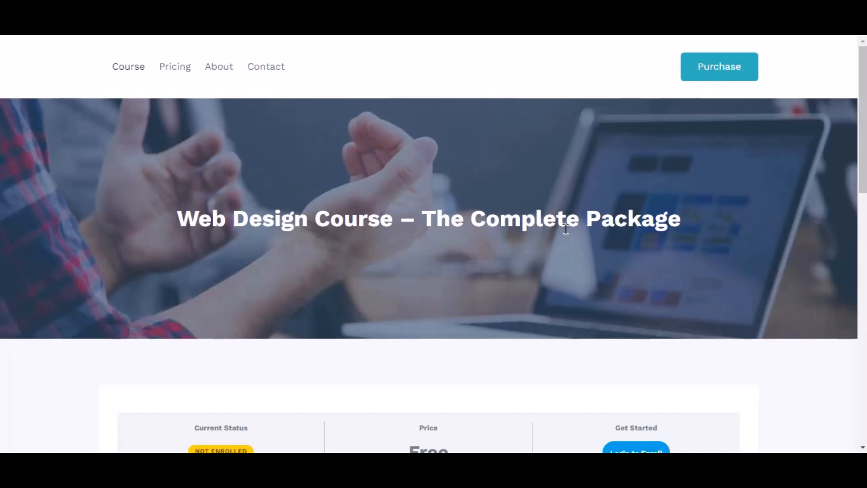
# Step: Log in to the WordPress site from the Web Design Course page's enrollment option, entering the account username and password
pyautogui.scroll(-3, 556, 244)
pyautogui.click(629, 287)
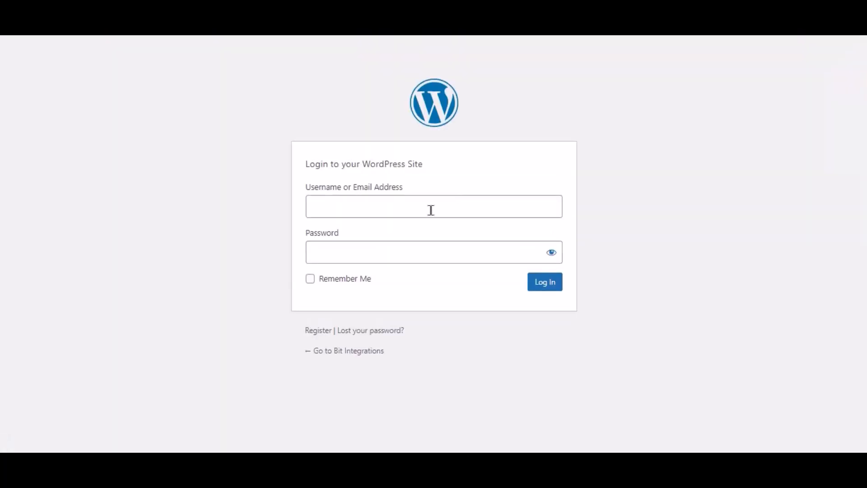
pyautogui.click(431, 211)
pyautogui.write('bit-integrations')
pyautogui.click(398, 251)
pyautogui.write('••••••••••••••••')
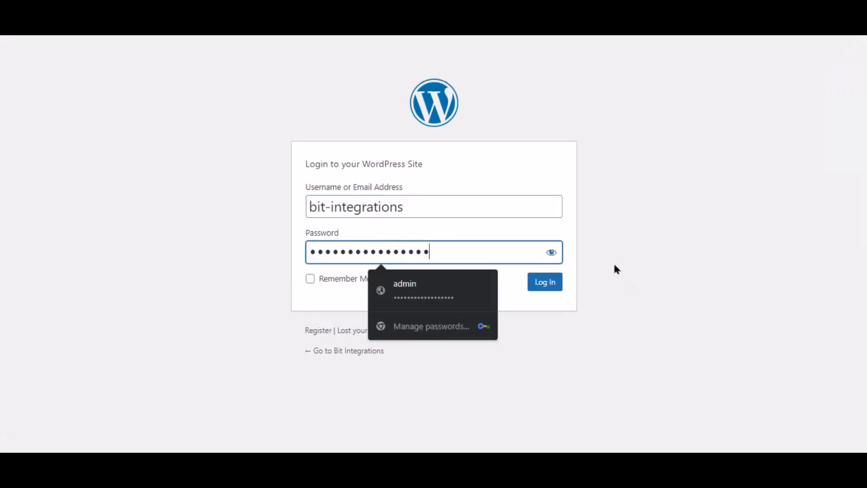
pyautogui.click(546, 287)
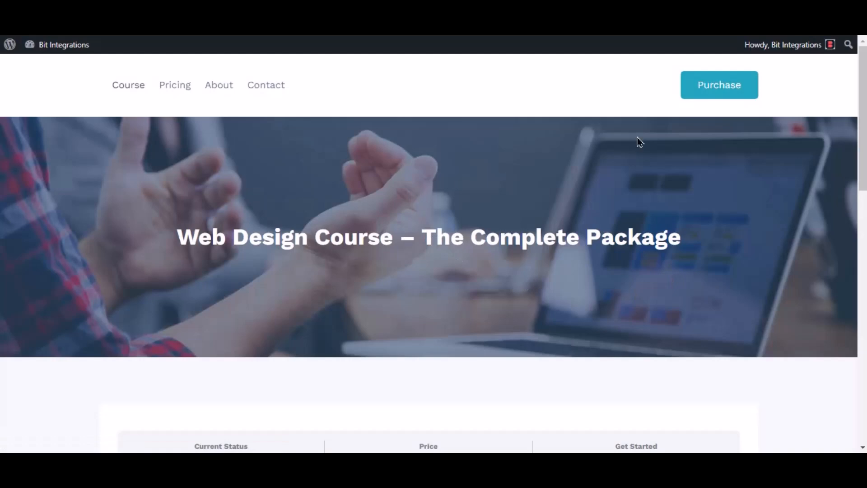
# Step: Enroll in the Web Design Course and expand its Intro lesson to view the lesson content
pyautogui.scroll(-4, 769, 188)
pyautogui.click(636, 312)
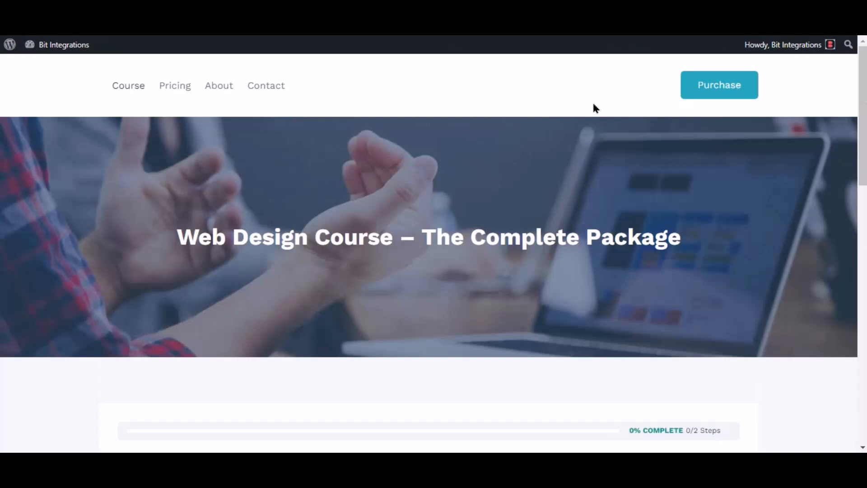
pyautogui.scroll(-4, 596, 108)
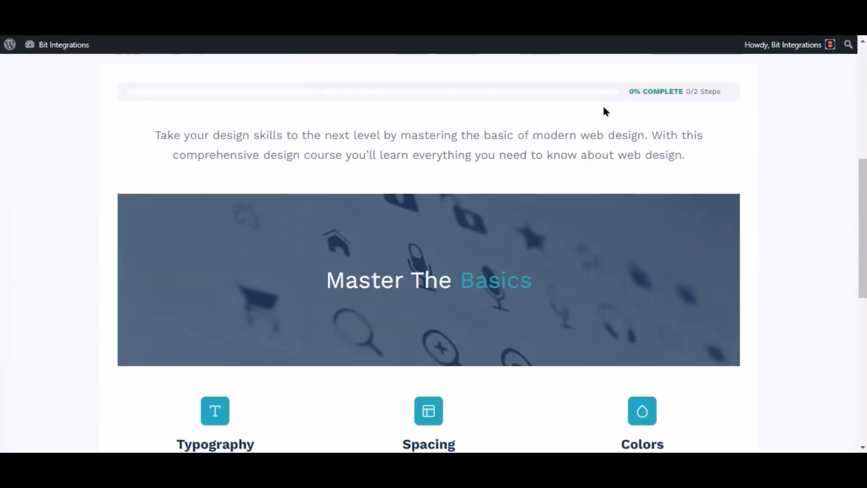
pyautogui.scroll(-8, 629, 107)
pyautogui.click(697, 215)
pyautogui.scroll(-4, 131, 163)
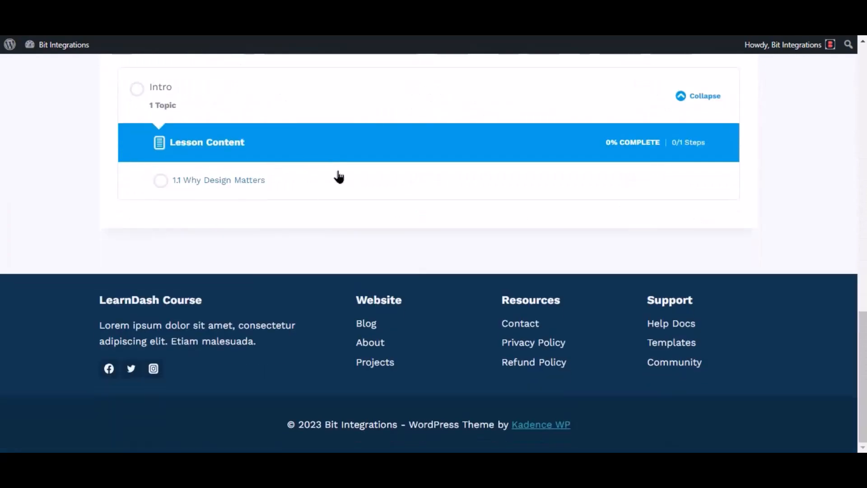
pyautogui.scroll(4, 441, 195)
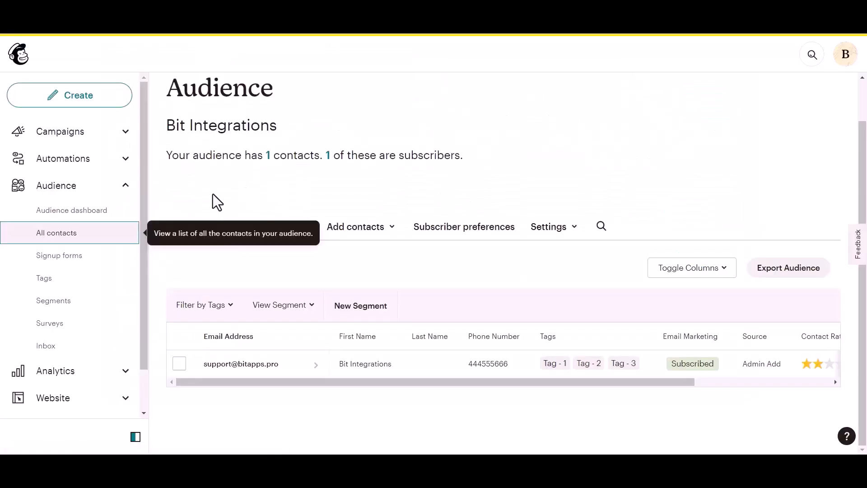